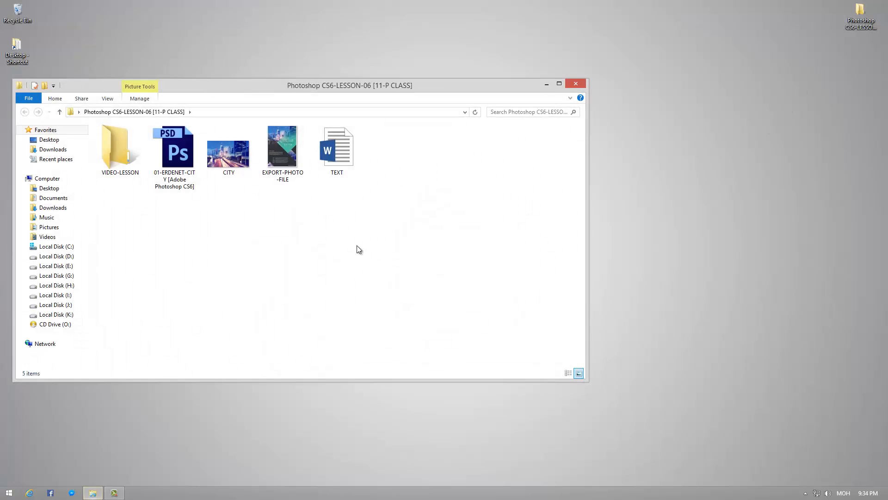
View the EXPORT-PHOTO-FILE poster image full screen, then clear the viewer and folder windows from the desktop
right_click(272, 159)
click(280, 164)
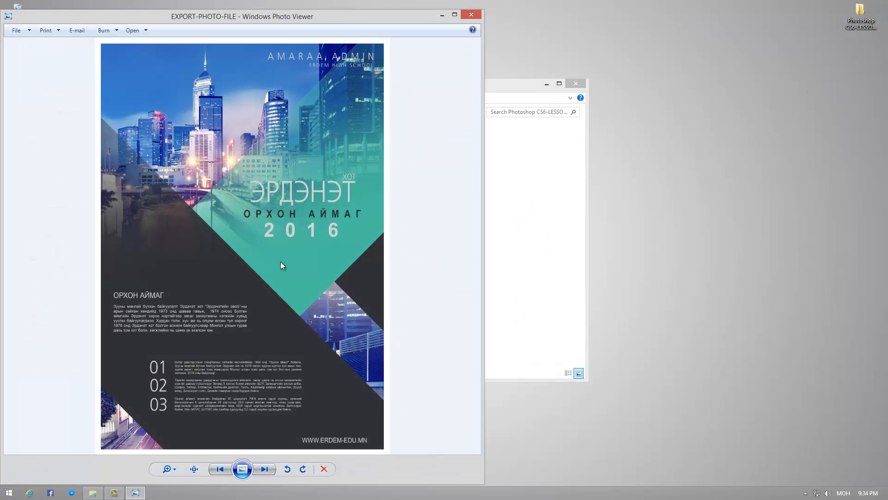
click(231, 470)
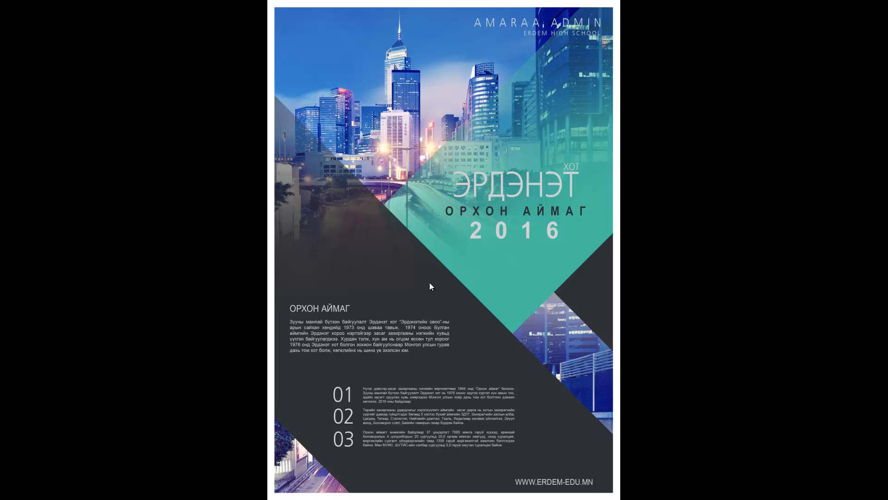
key(Escape)
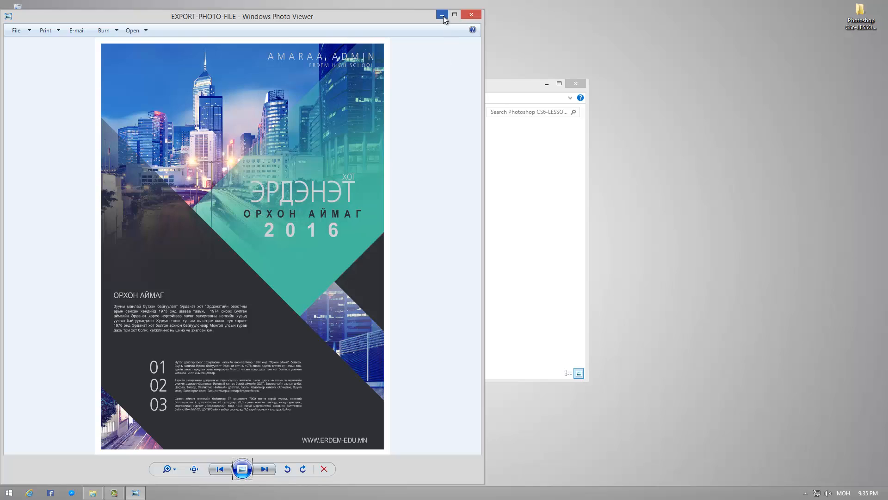
click(443, 16)
click(545, 83)
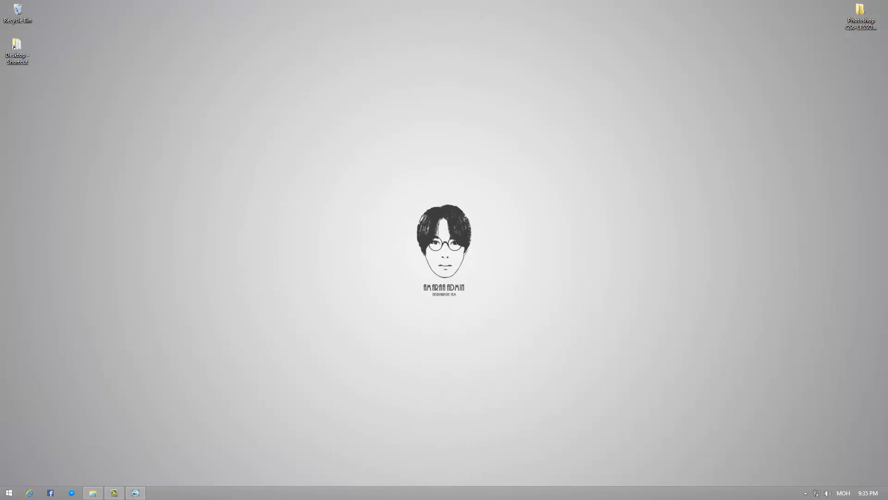
Start Adobe Photoshop CS6 and open the finished poster file 01-ERDENET-CITY
click(9, 493)
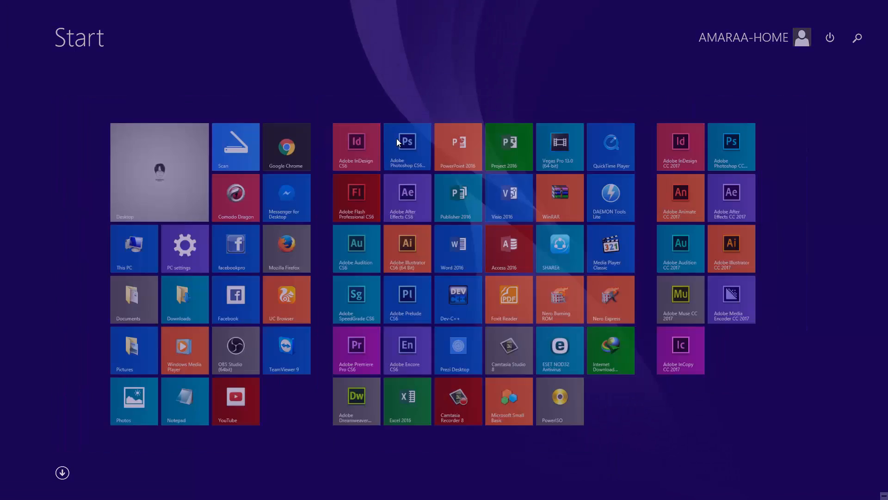
click(396, 138)
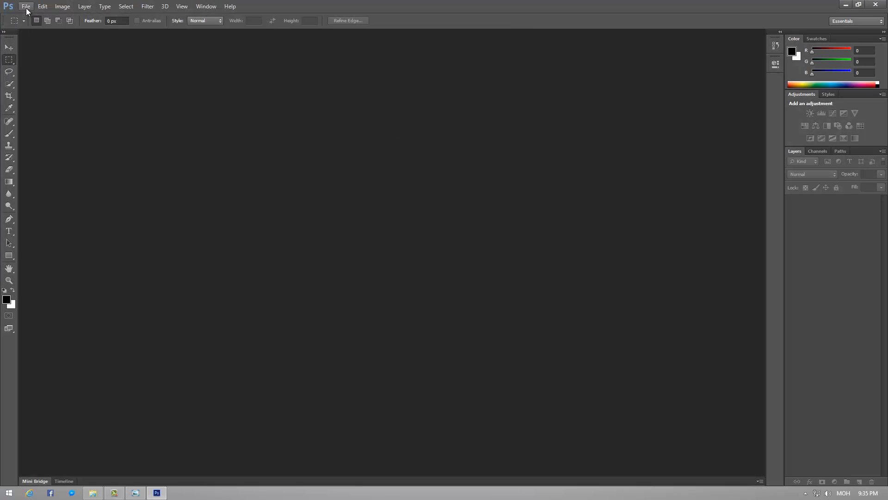
click(26, 6)
click(31, 23)
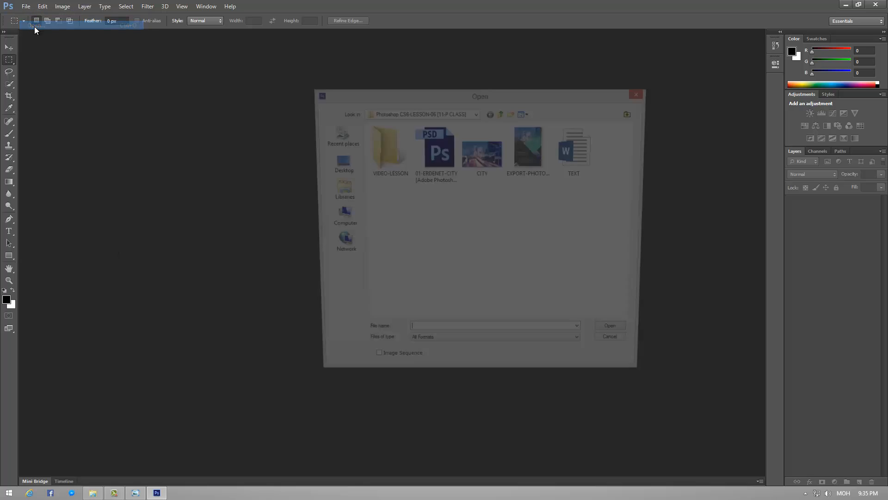
click(434, 181)
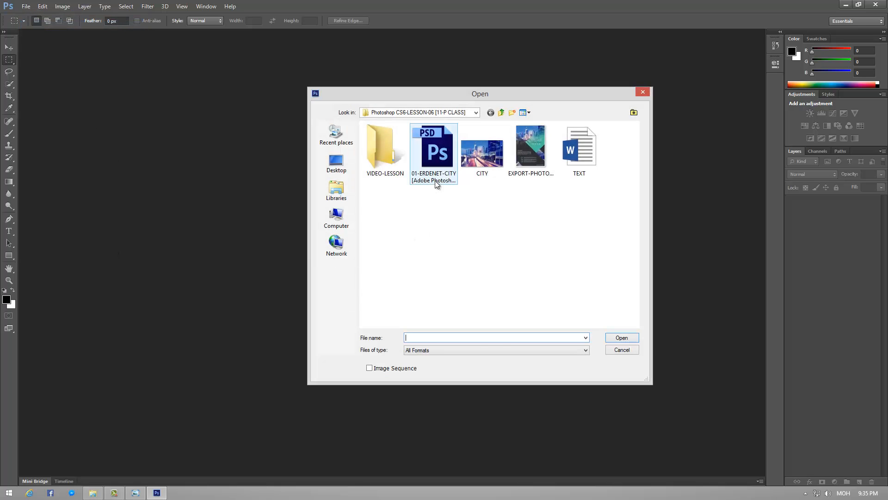
click(620, 339)
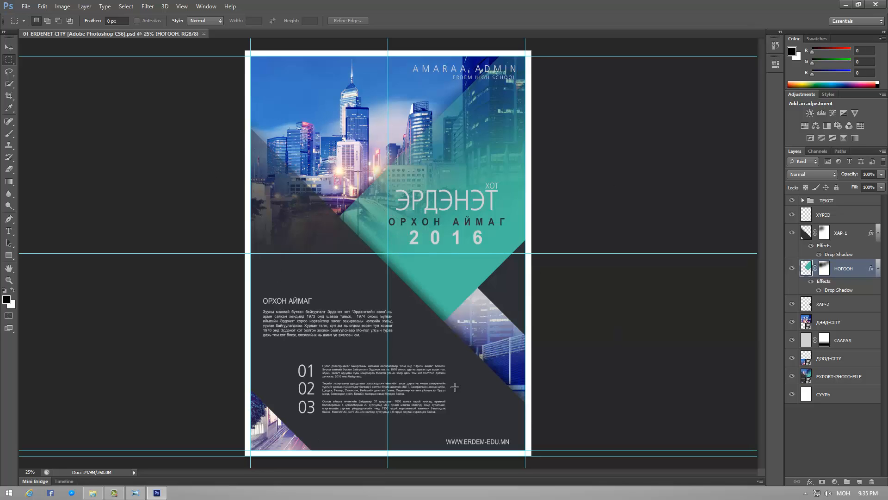
Examine the lower layers of the reference poster, from СУУРЬ up to СААРАЛ, and clear the layer selection
click(849, 402)
shift+click(840, 377)
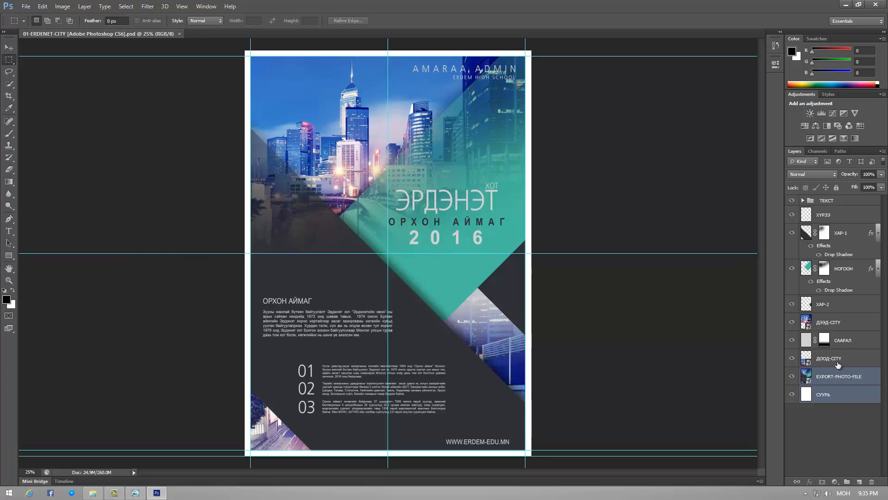
shift+click(838, 359)
shift+click(838, 343)
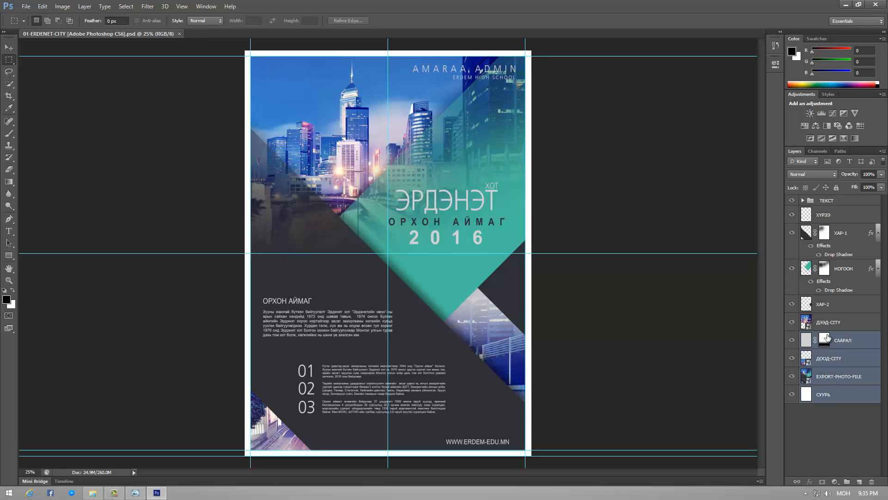
click(821, 418)
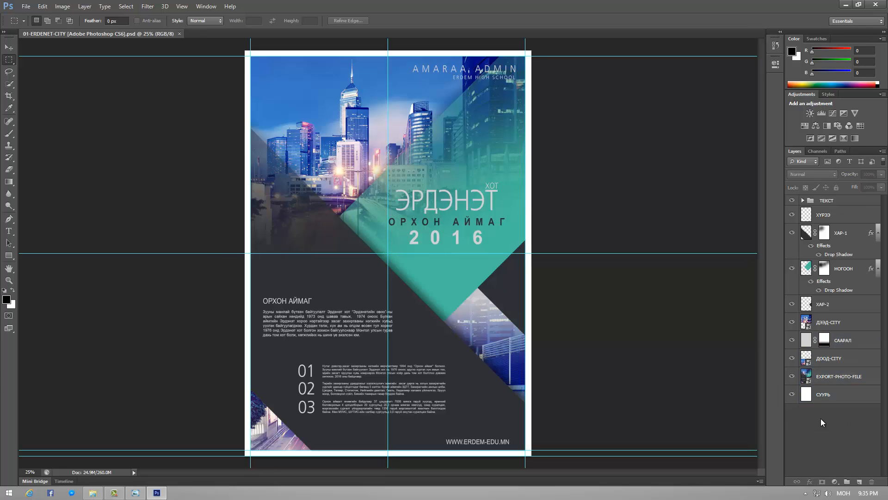
Create a new document named НОМ-НҮҮР with the International Paper preset, A4 size, 210 × 297 mm at 300 pixels/inch
click(25, 7)
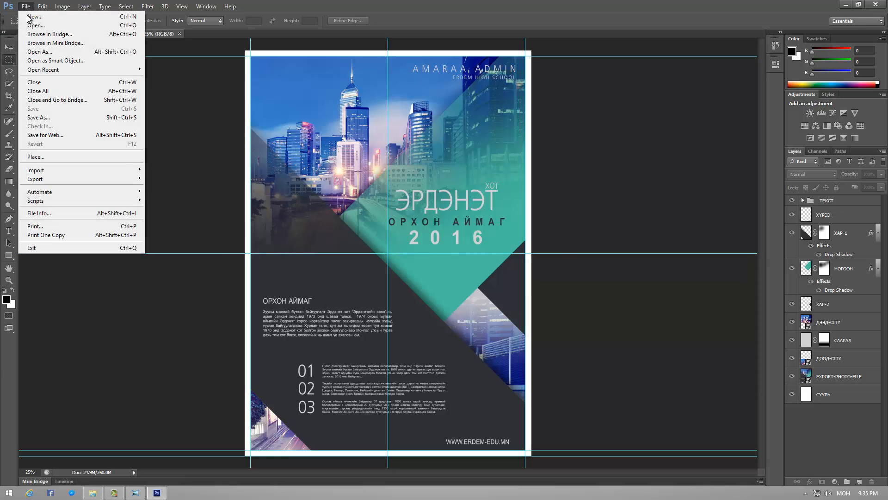
click(28, 14)
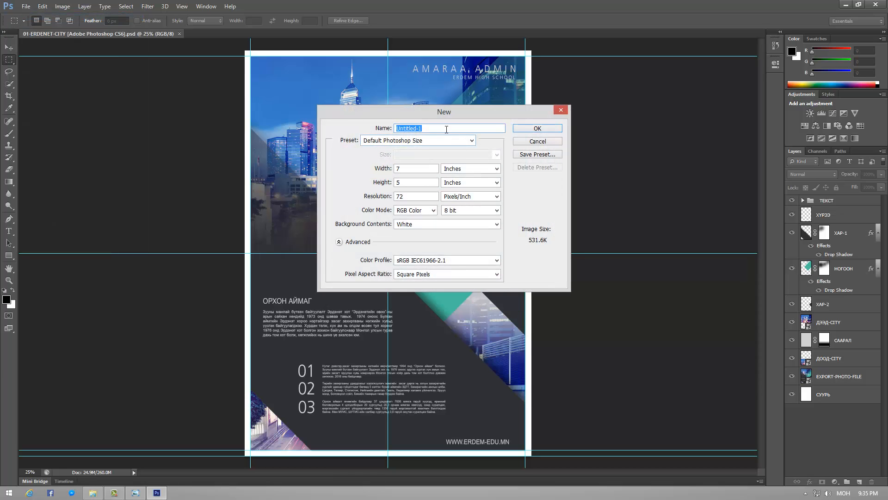
key(alt+shift)
key(alt+shift)
text(НОМ-НҮҮР)
click(399, 143)
click(397, 178)
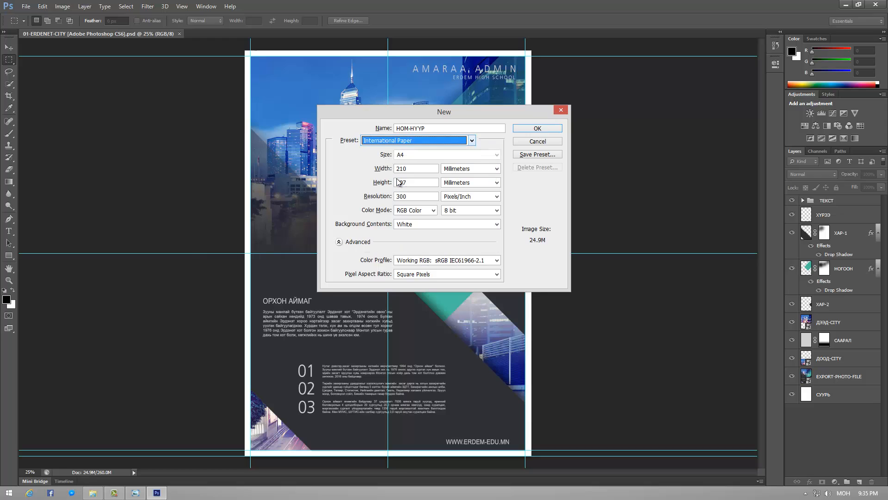
click(420, 170)
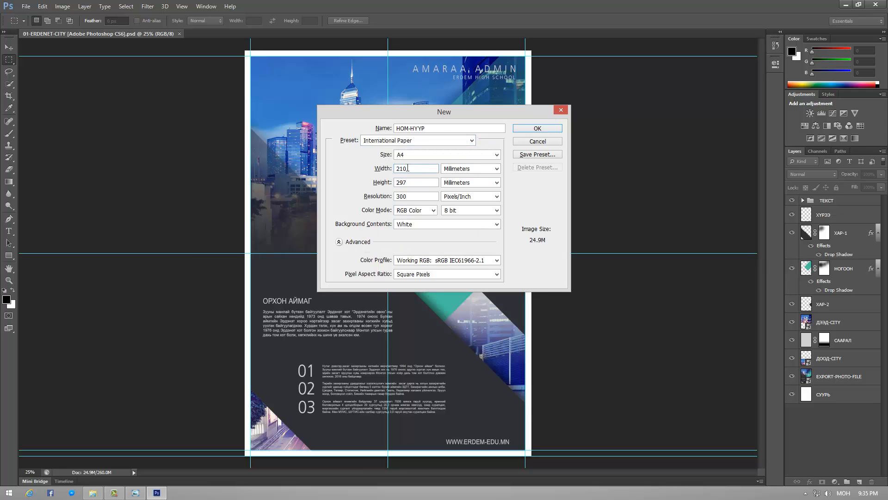
drag(407, 168, 376, 169)
key(Tab)
click(529, 129)
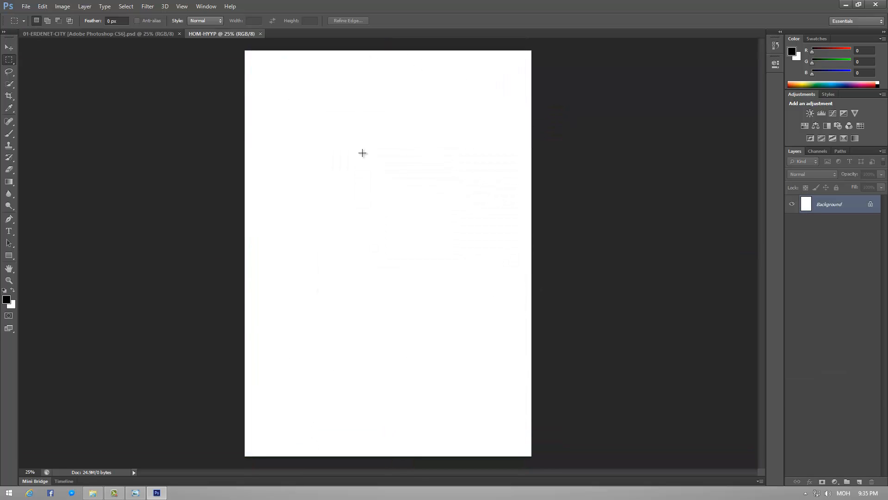
Check the base layer in the reference poster and convert the new document's Background into a layer named СУУРЬ
click(158, 34)
click(827, 394)
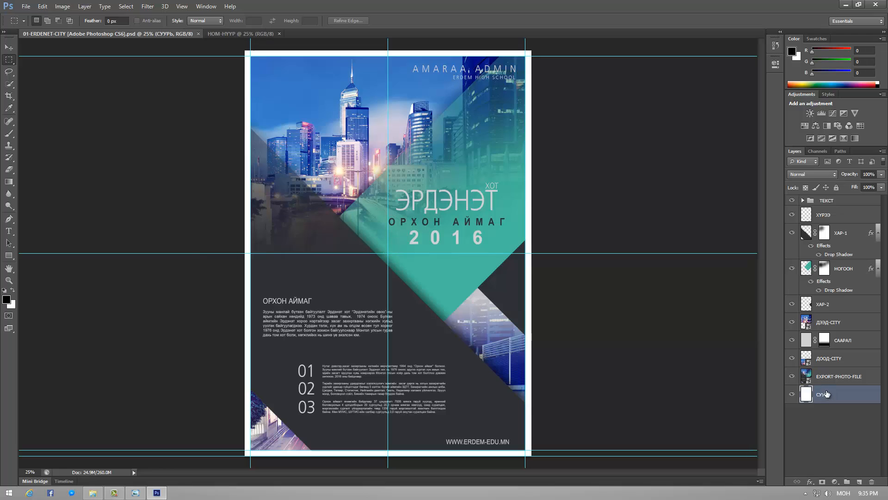
click(260, 35)
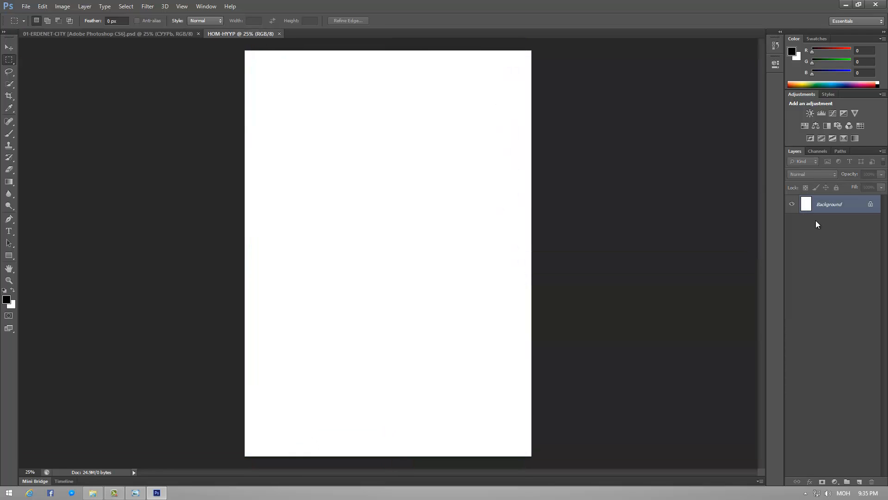
double_click(832, 205)
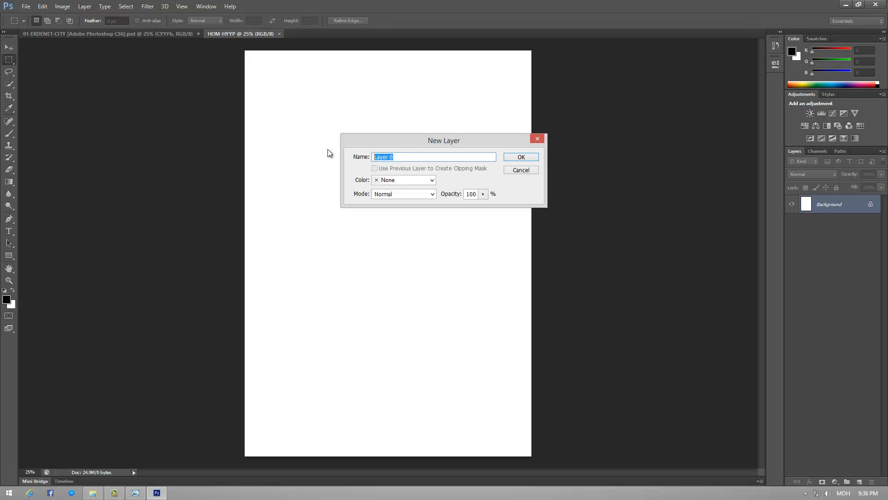
text(СУУРЬ)
click(532, 157)
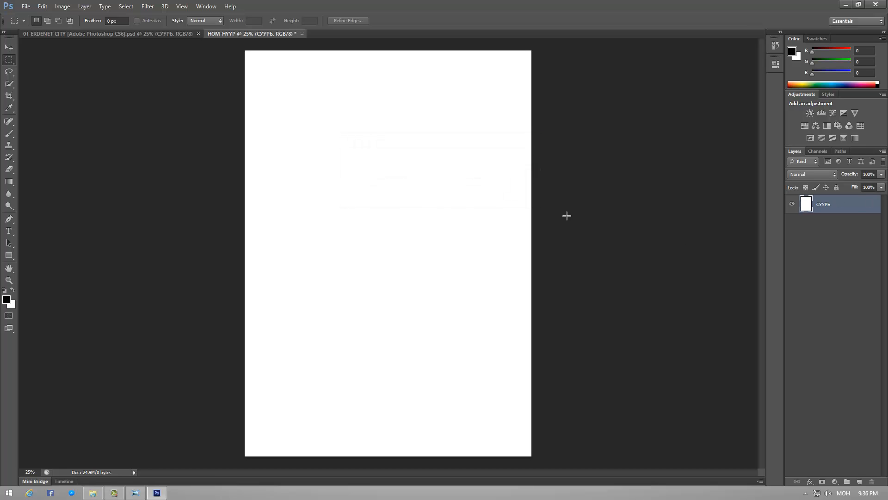
Check the EXPORT-PHOTO-FILE layer in the reference poster and place that image in the НОМ-НҮҮР document at its default size
click(142, 35)
click(817, 374)
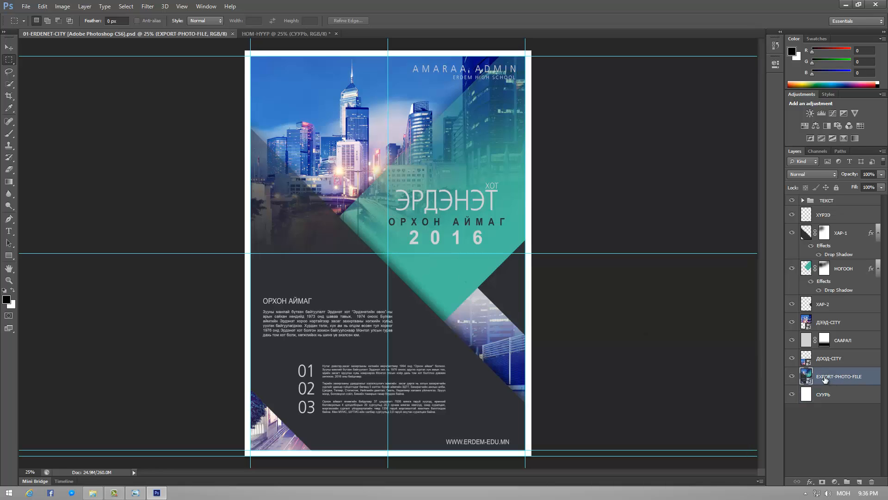
click(292, 34)
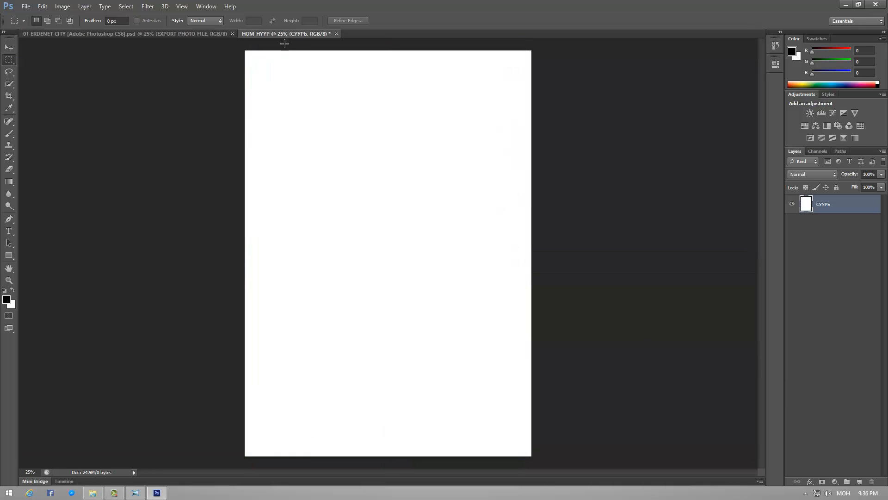
click(27, 7)
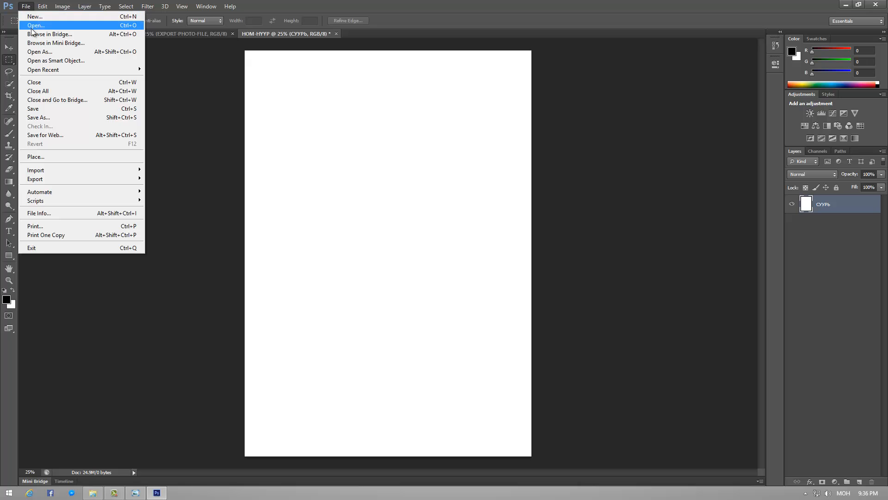
click(35, 156)
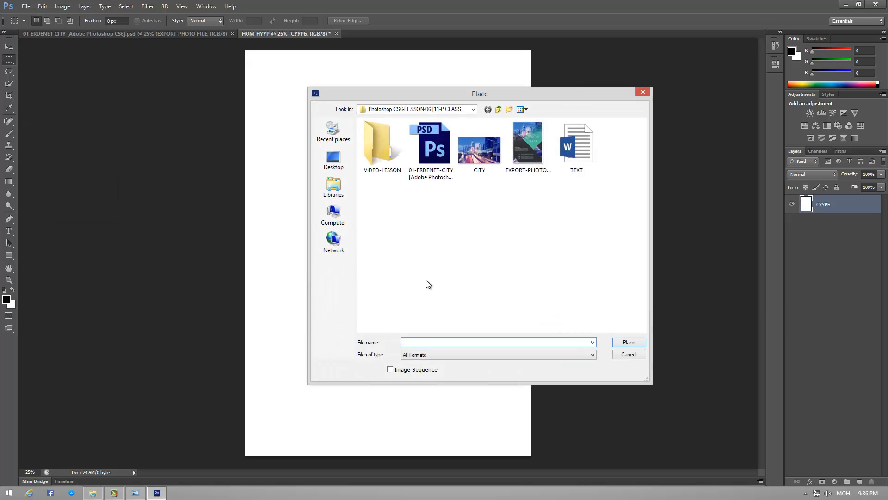
click(546, 171)
click(628, 343)
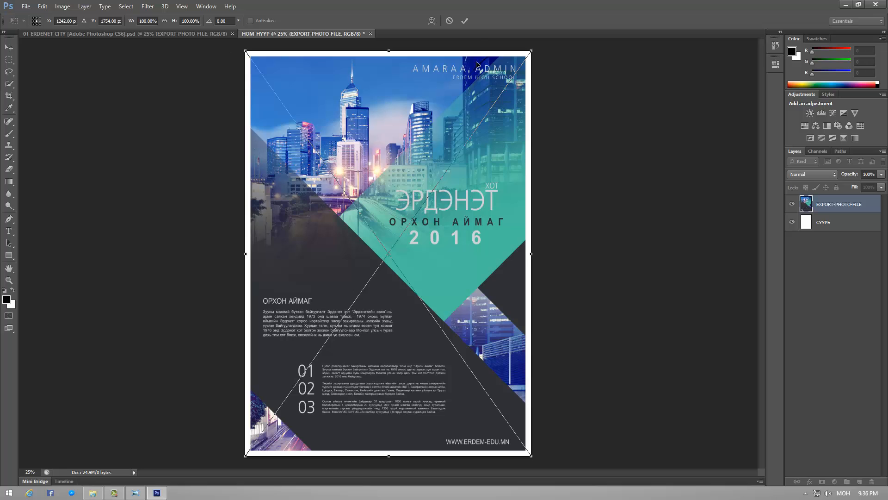
click(464, 20)
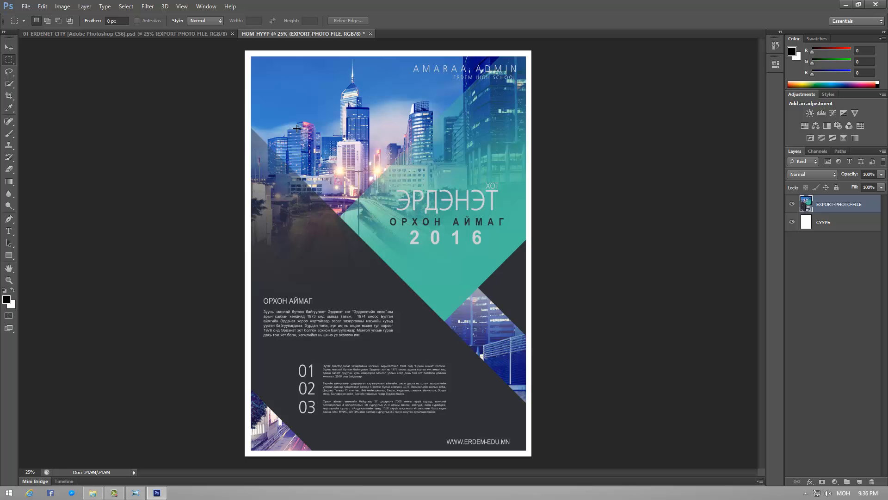
Place the CITY image in the НОМ-НҮҮР document and move it down to the page's bottom edge
click(25, 6)
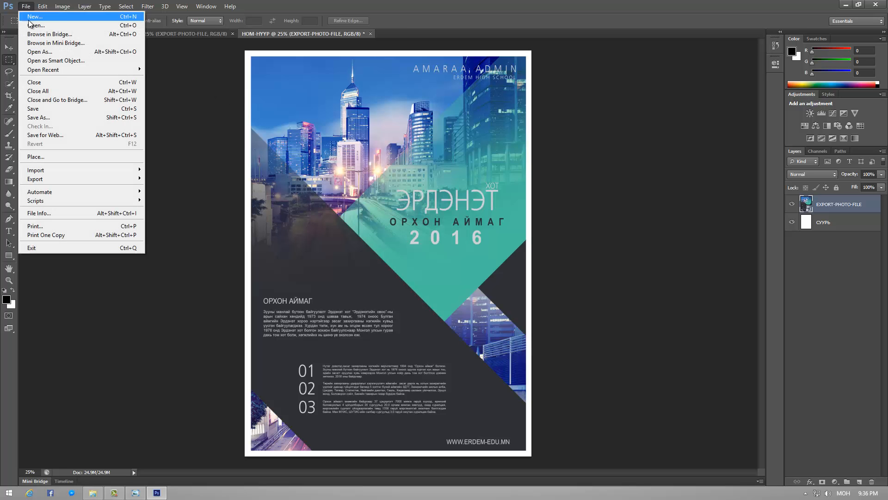
click(37, 158)
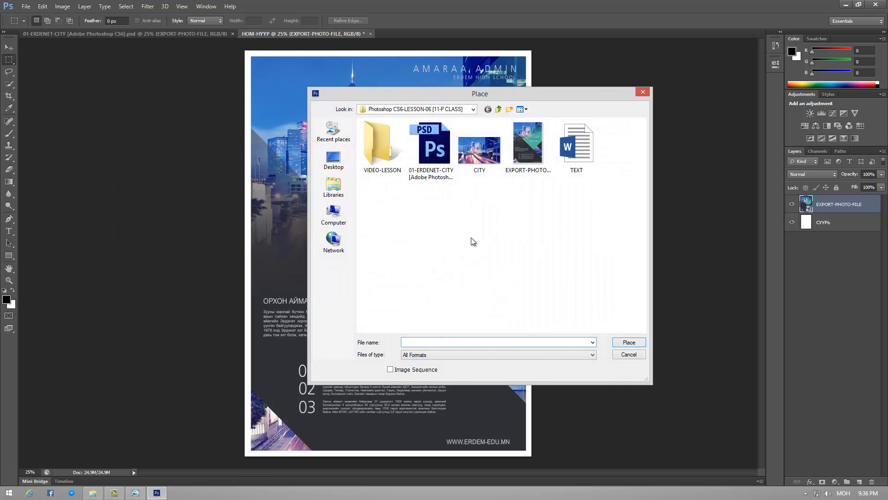
click(487, 165)
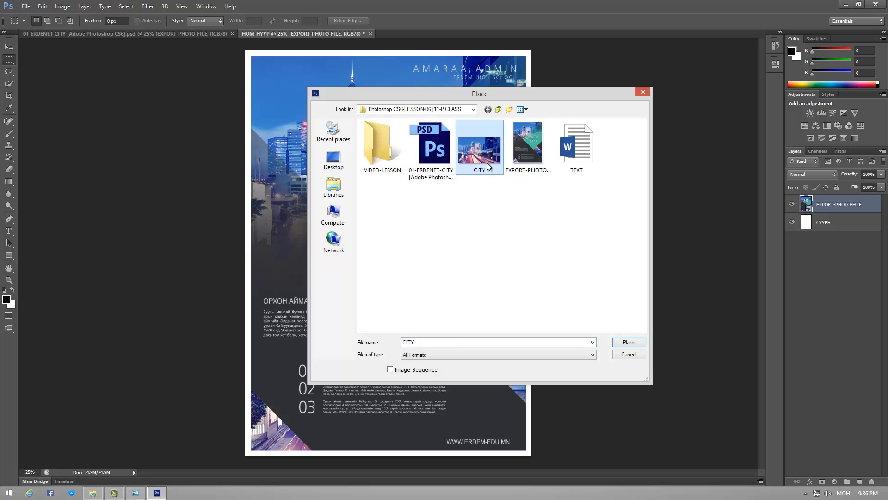
click(627, 342)
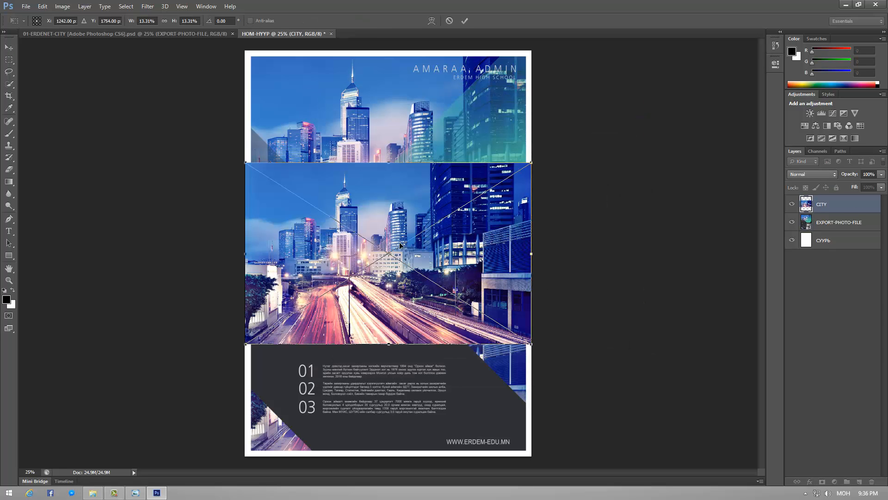
drag(386, 195, 385, 307)
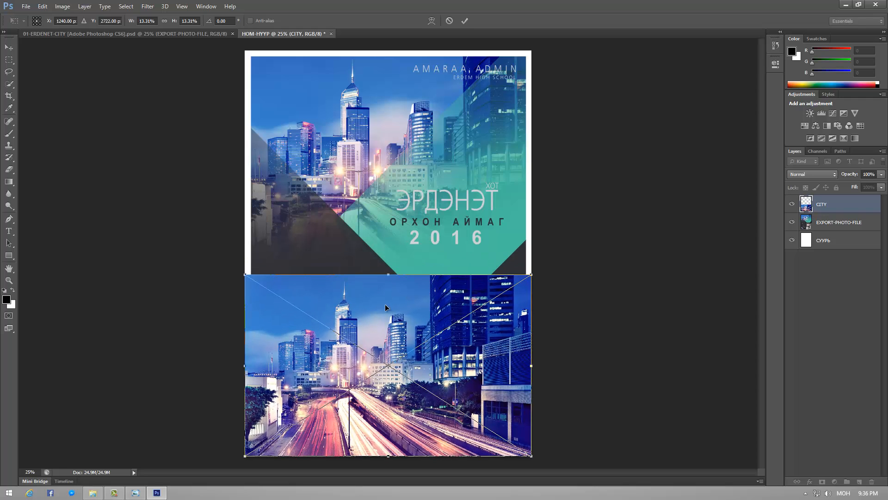
click(466, 21)
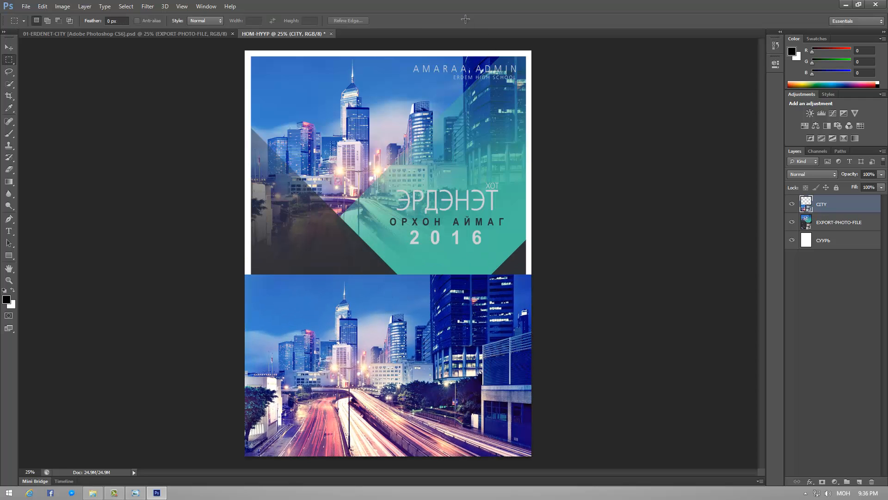
Rename the CITY layer as ДООД-ЗУРАГ
double_click(823, 205)
text(ДООД-ЗУРАГ)
key(Return)
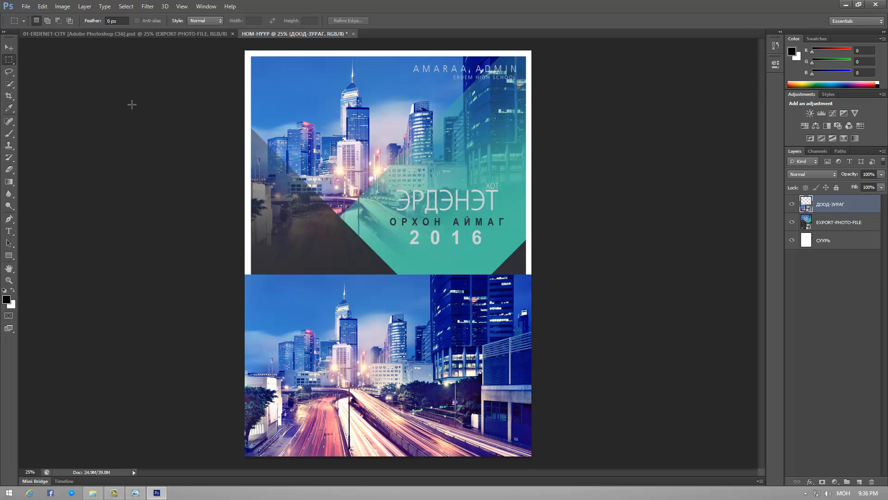
Check the ДООД-CITY and СААРАЛ layers in the reference poster and create a new layer named СААРАЛ in the НОМ-НҮҮР document
click(98, 34)
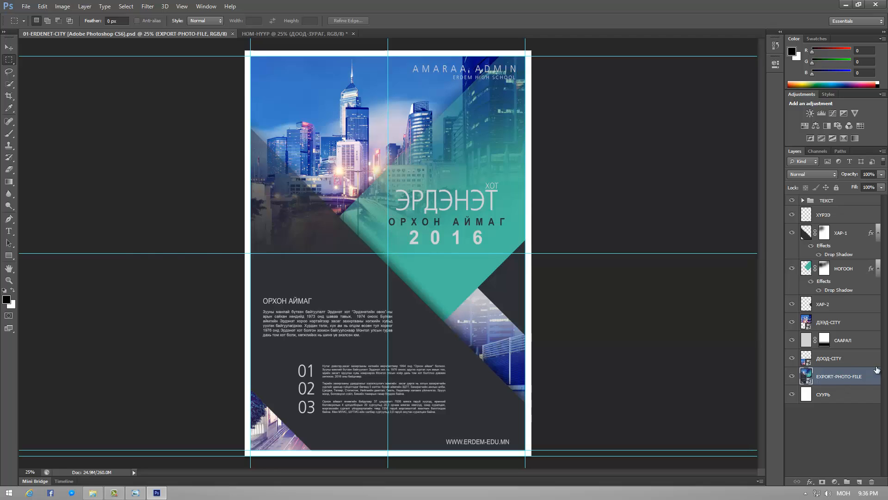
click(837, 359)
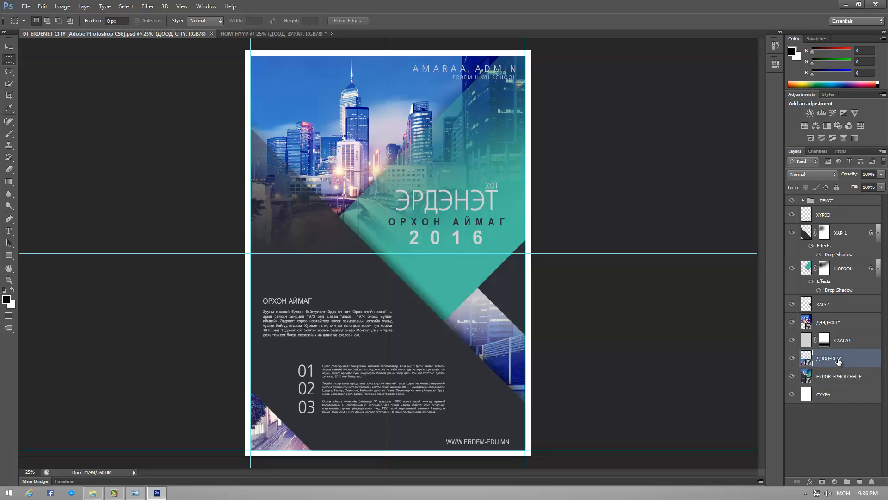
click(840, 345)
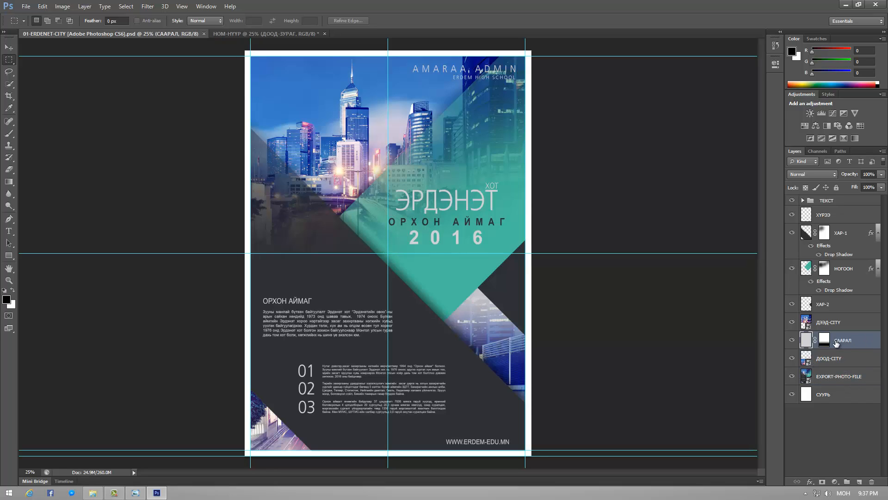
click(293, 34)
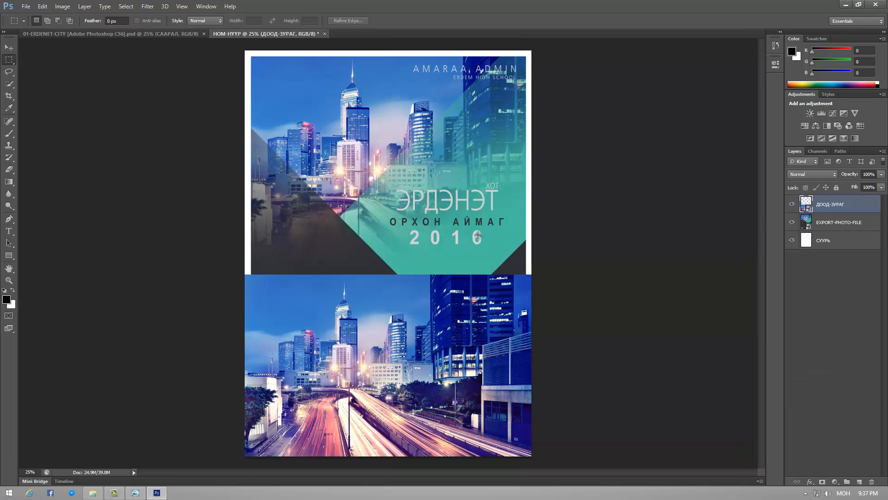
click(85, 6)
mouse_move(176, 16)
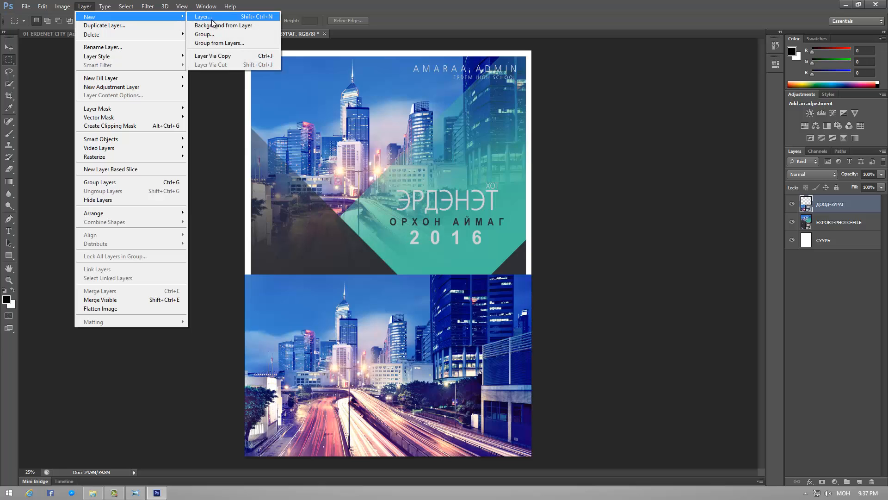
click(212, 20)
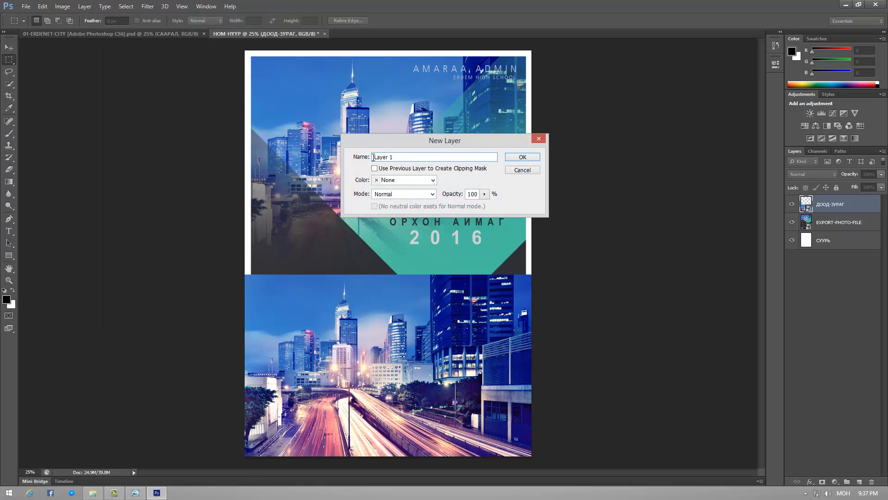
text(CAAPA)
click(522, 157)
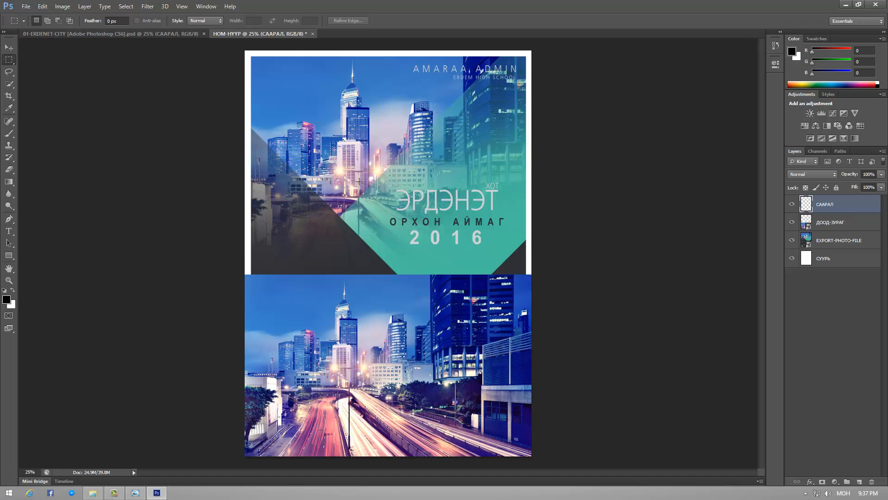
Fill the СААРАЛ layer with light gray, RGB 210, 210, 210, in Normal mode at 100% opacity
click(42, 6)
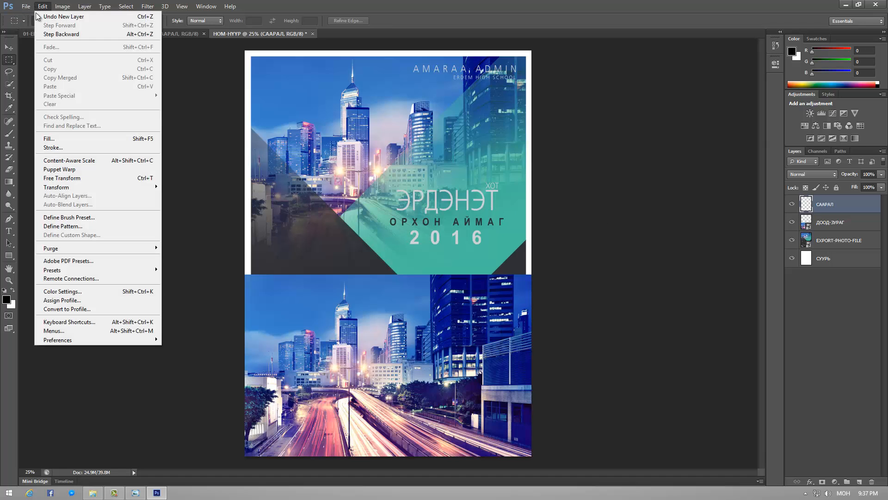
click(49, 138)
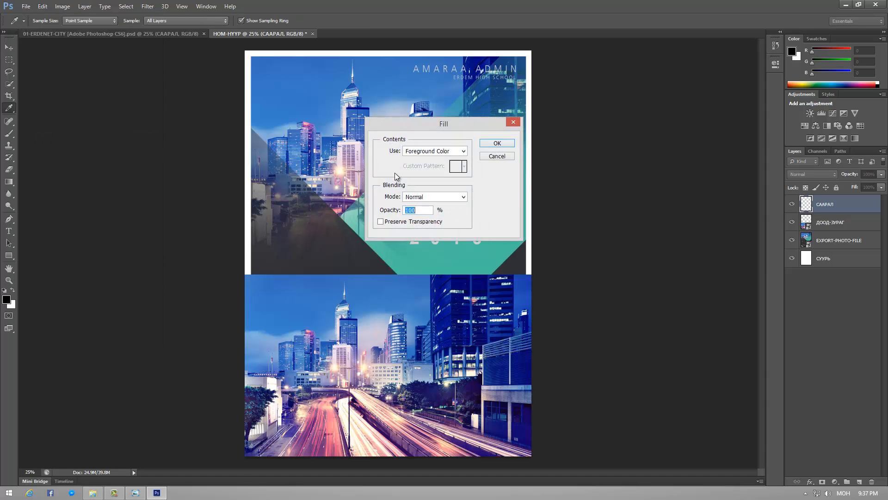
click(466, 151)
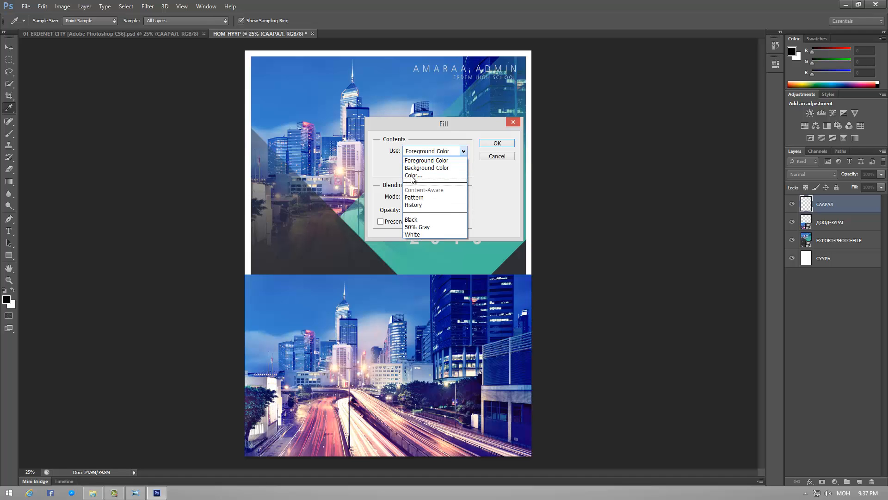
click(414, 175)
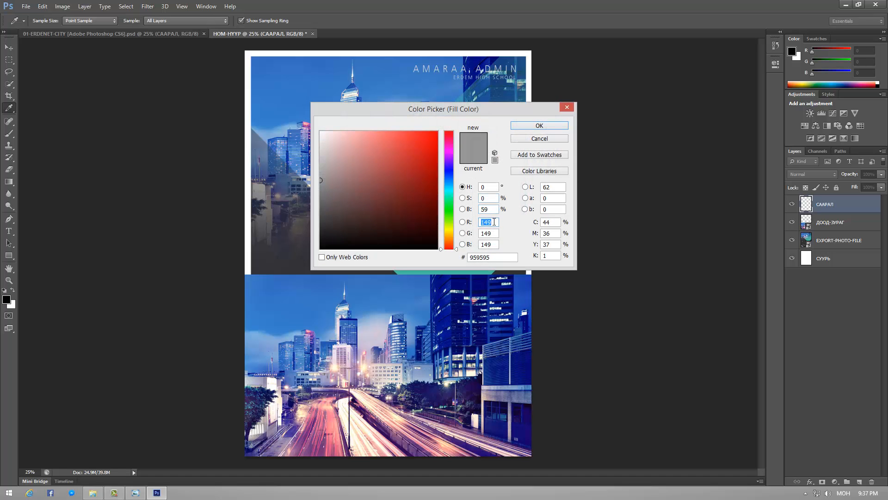
text(210)
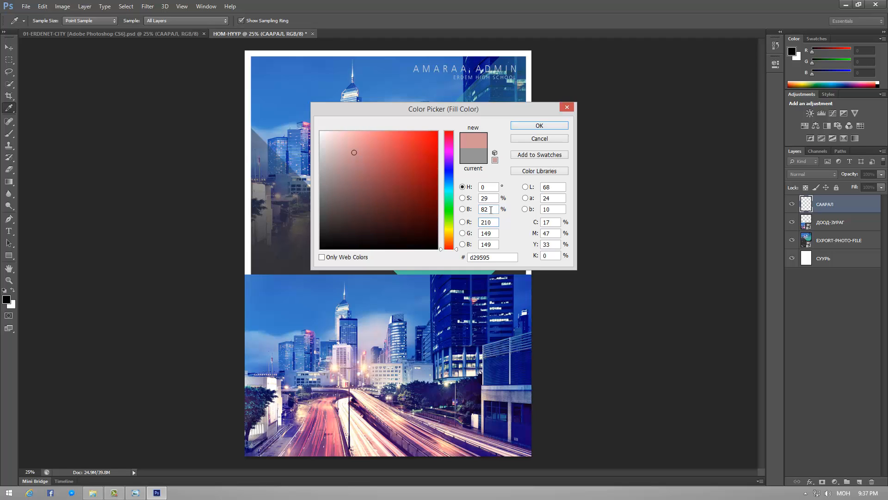
key(Tab)
text(210)
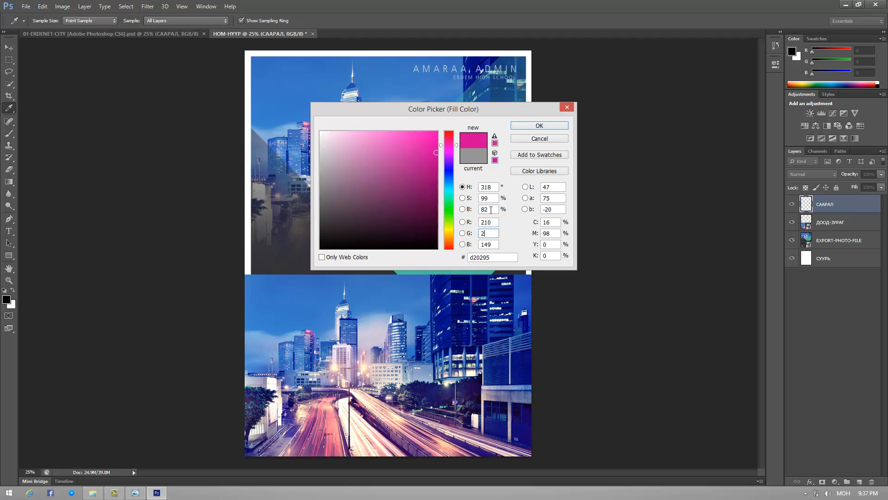
key(Tab)
text(210)
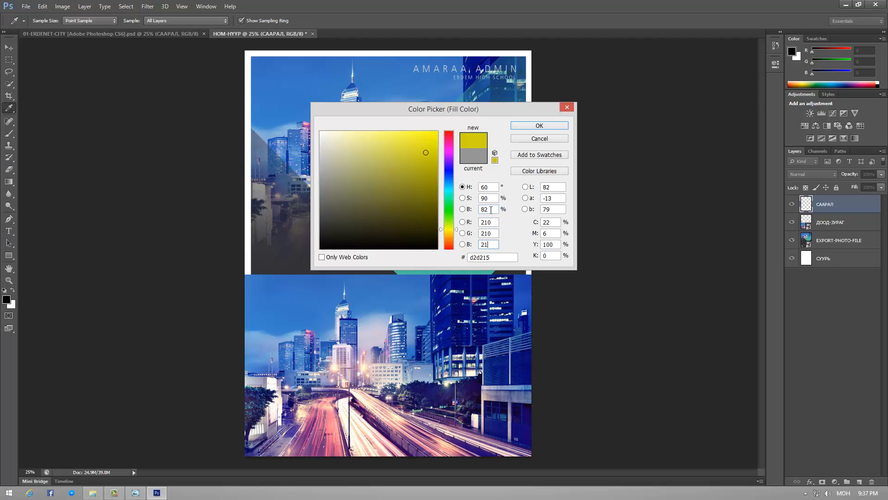
click(499, 258)
click(499, 258)
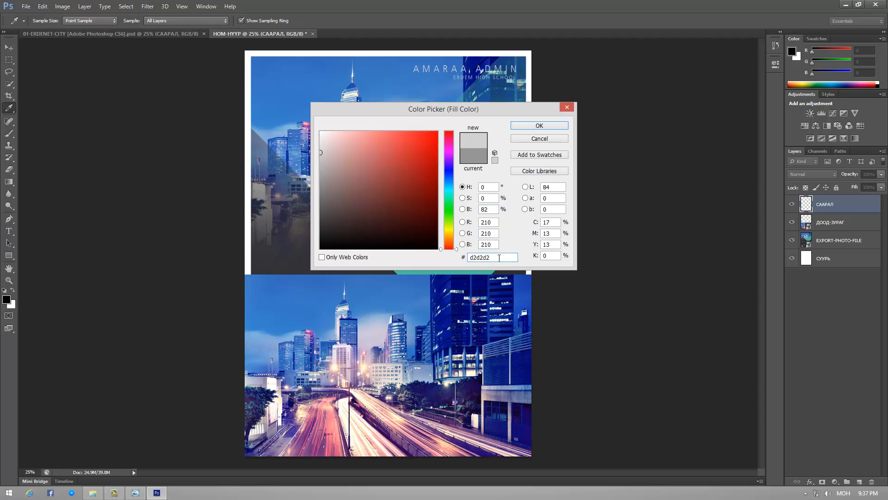
click(537, 126)
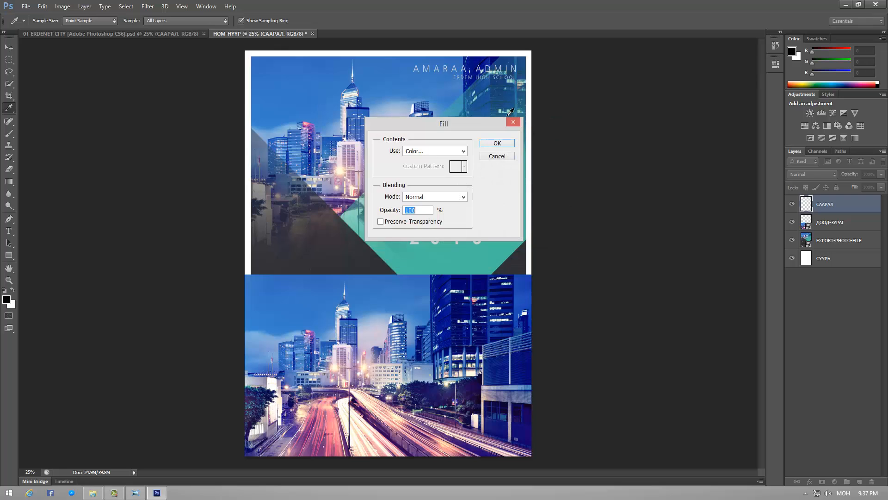
click(494, 143)
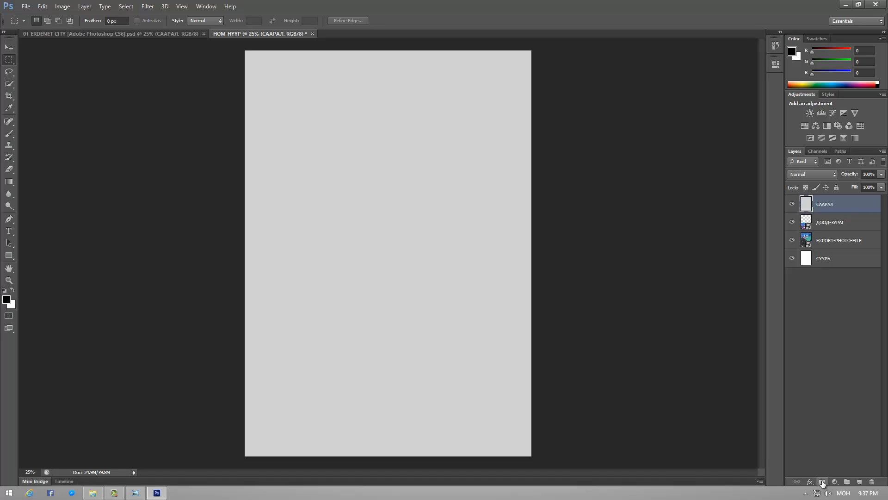
Add a layer mask to the СААРАЛ layer and make the mask active for editing
click(823, 482)
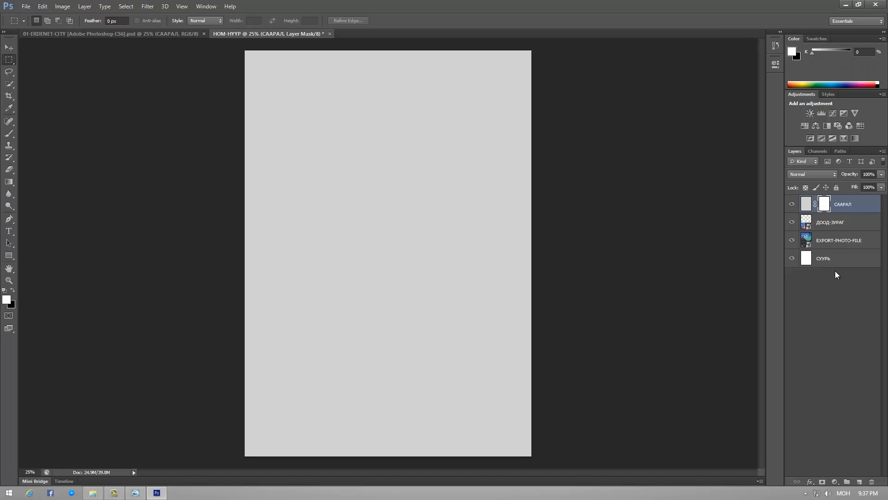
click(807, 204)
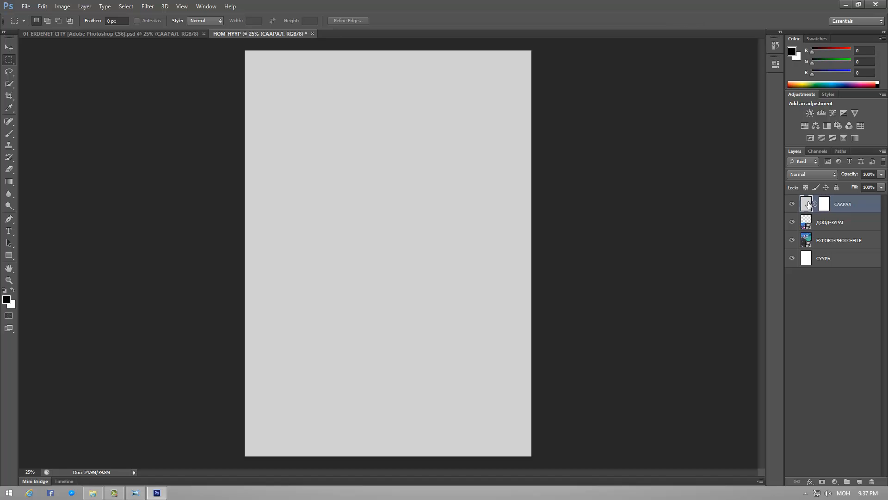
click(821, 204)
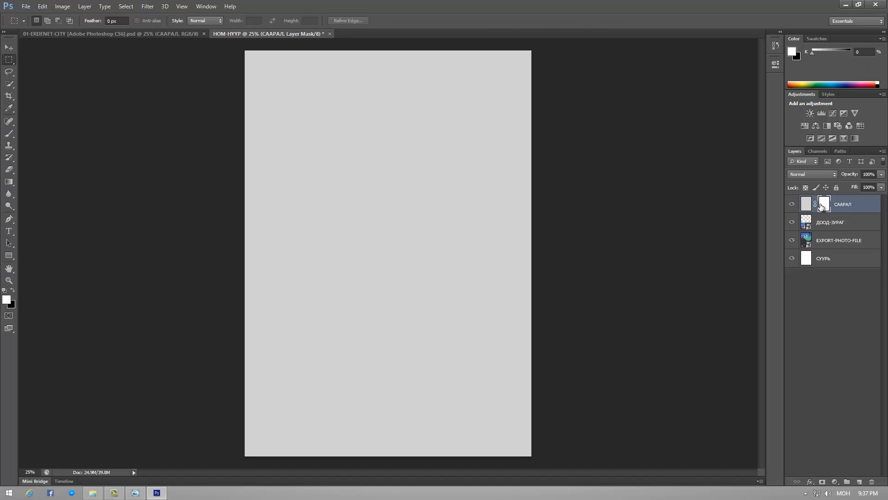
Paint a straight black band across the lower part of the mask with a soft 1400 px brush at 0% hardness
click(8, 136)
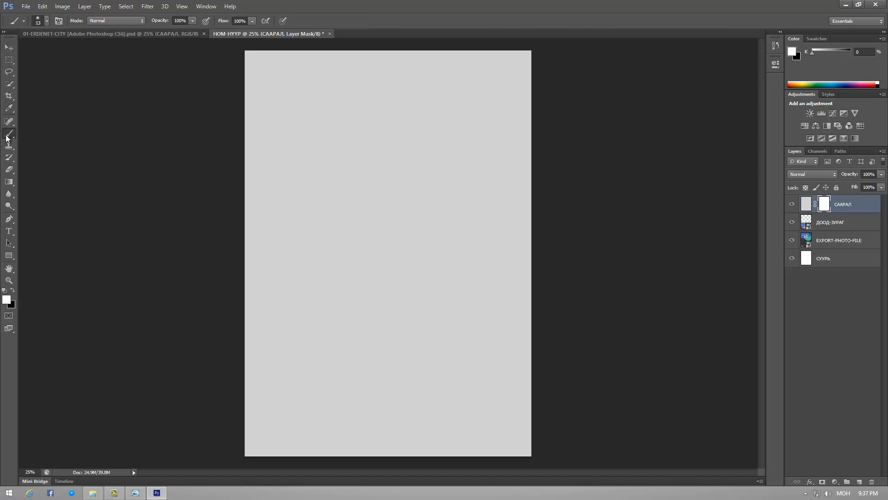
click(12, 289)
right_click(336, 214)
text(1400)
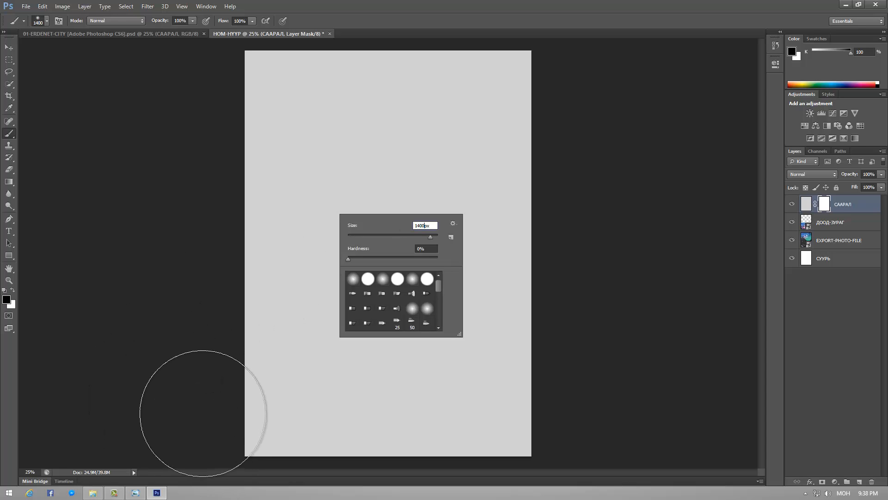
shift+click(205, 397)
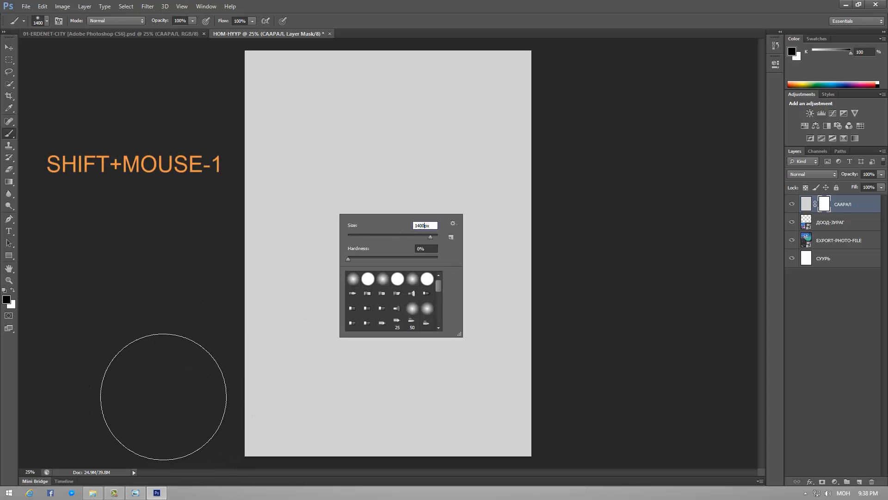
key(Return)
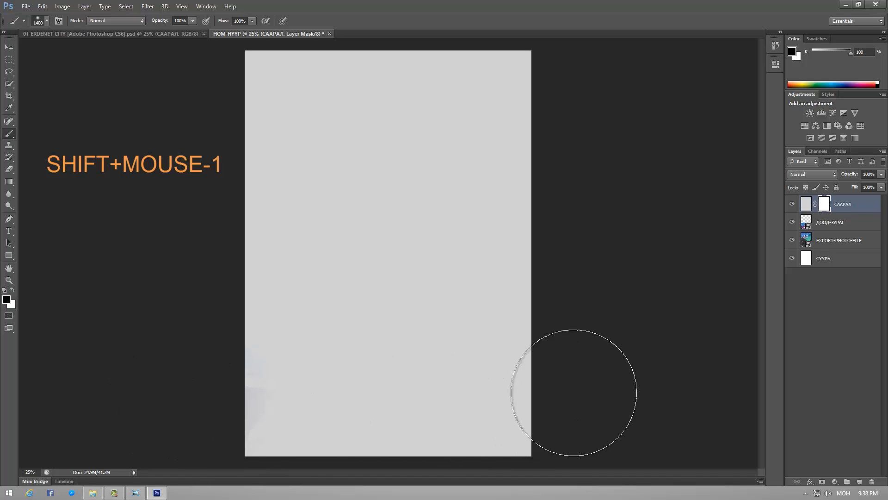
shift+click(614, 399)
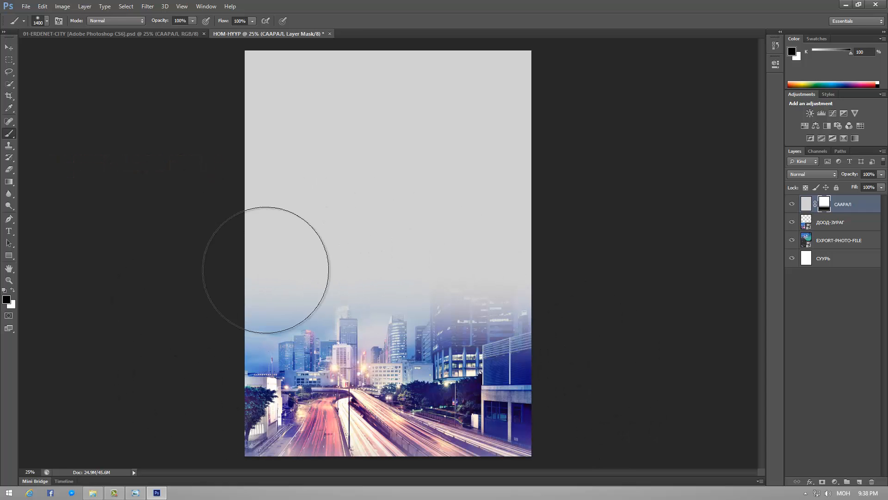
click(9, 47)
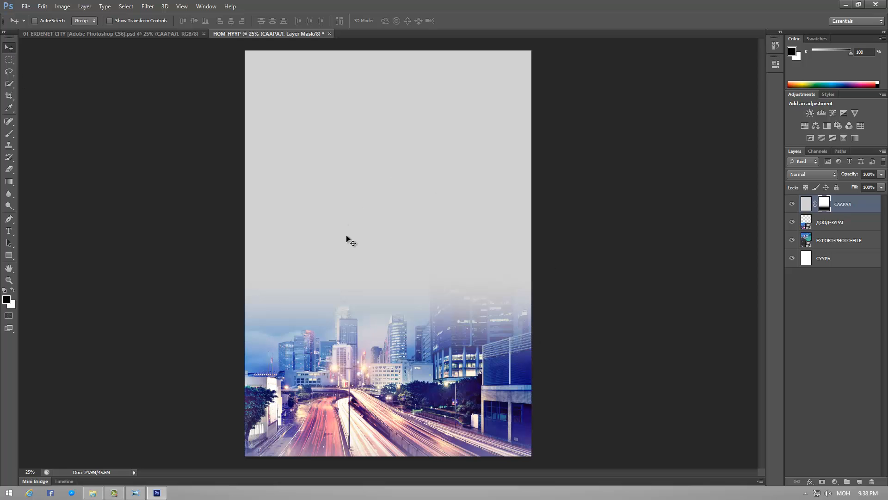
Check the ДЭЭД-CITY layer in the reference poster and place the CITY image above СААРАЛ in the НОМ-НҮҮР document
click(161, 34)
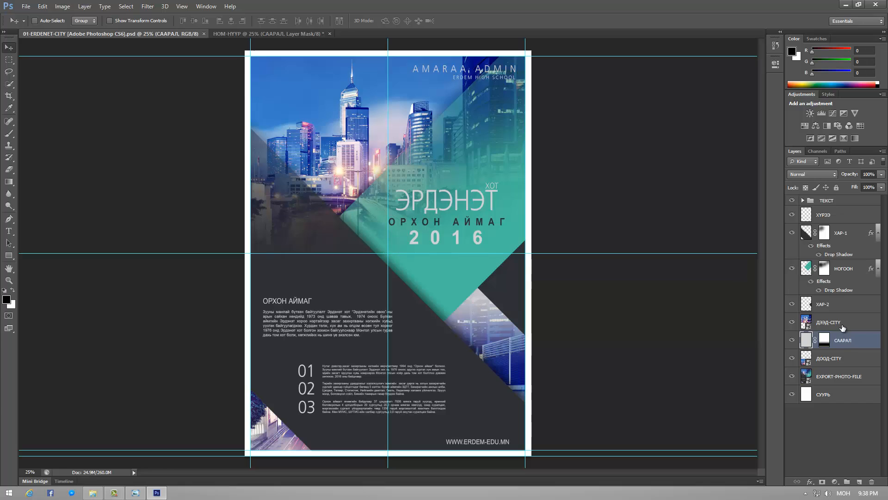
click(840, 325)
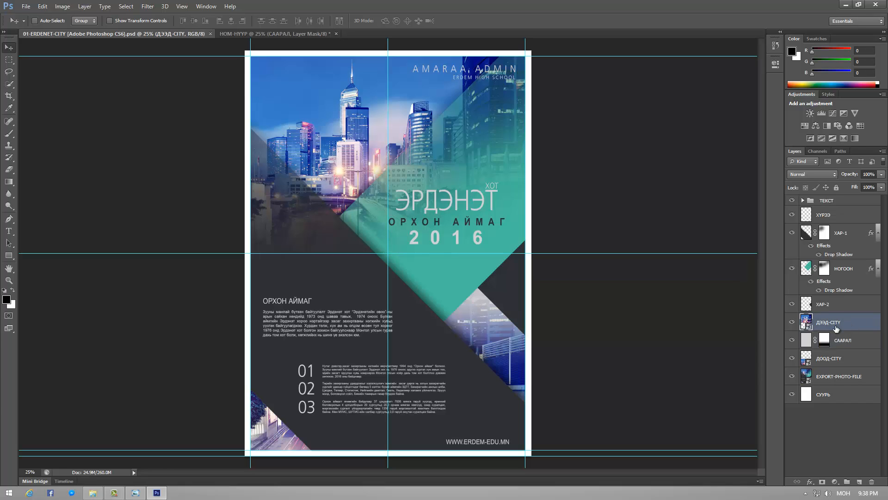
click(297, 34)
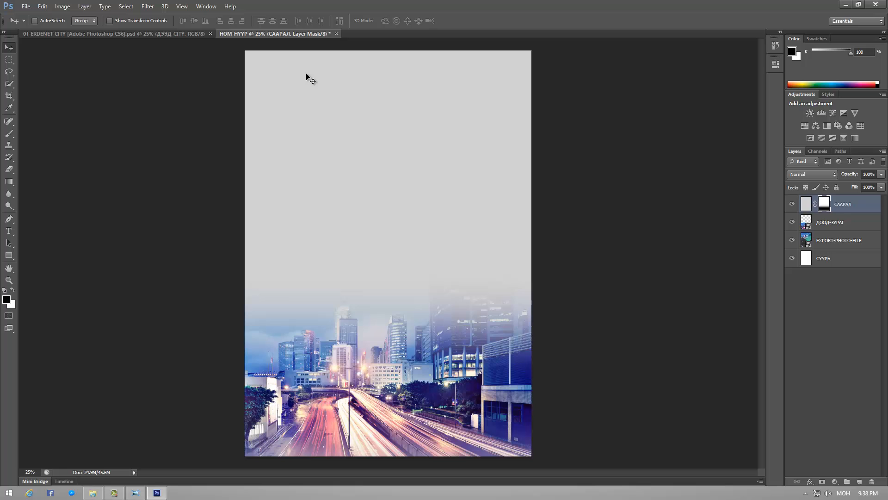
click(26, 7)
click(53, 156)
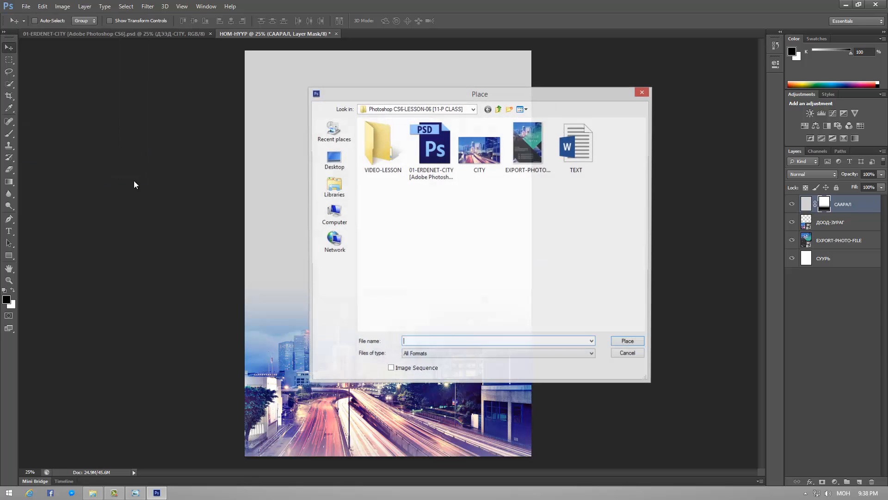
click(479, 148)
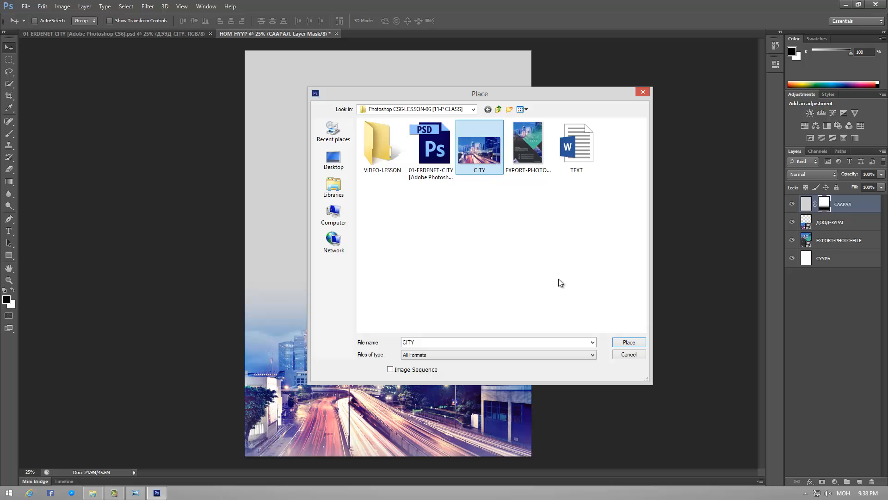
click(625, 342)
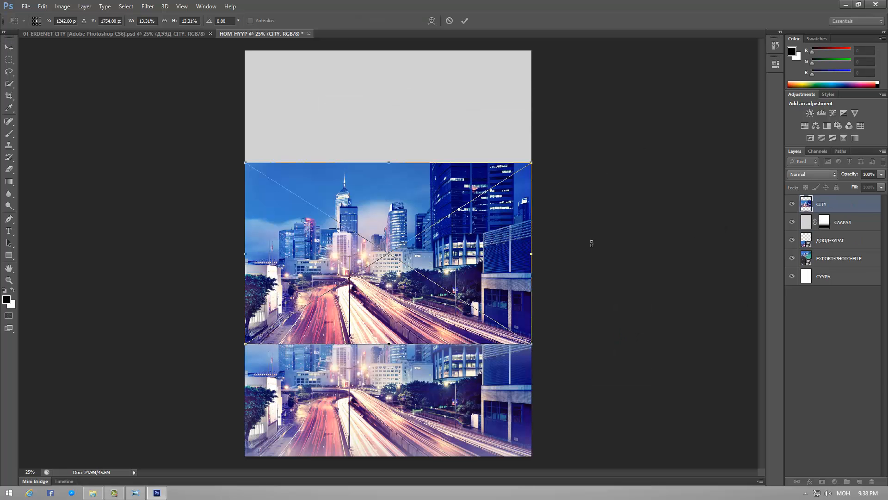
Move the placed CITY image up to the page's top edge and rename its layer as ДЭЭД-ЗУРАГ
drag(495, 245, 495, 133)
click(465, 22)
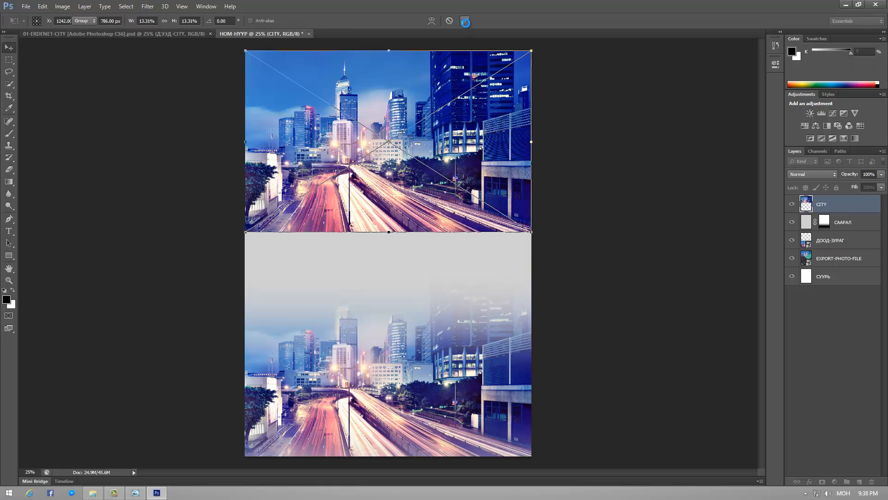
double_click(821, 205)
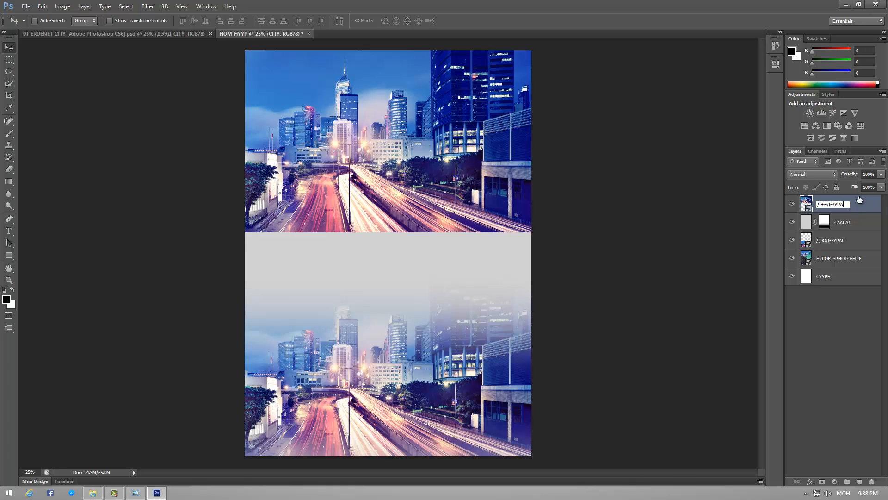
key(Return)
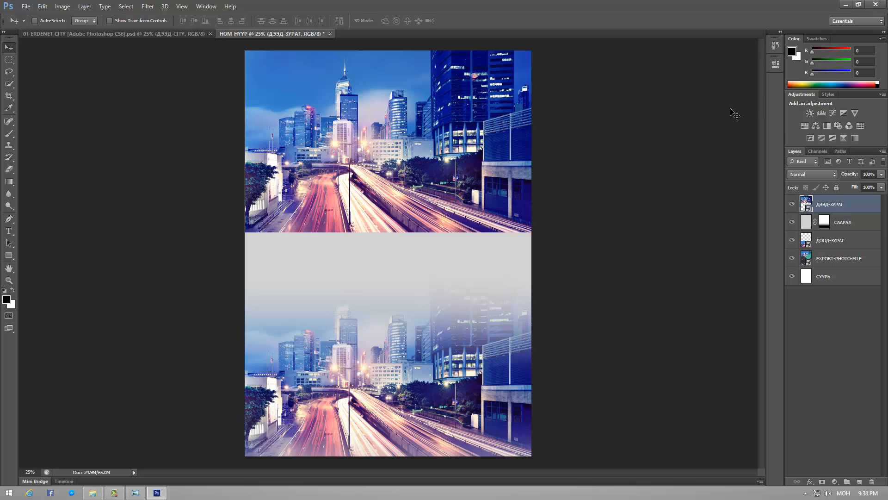
Compare the ДЭЭД-CITY layer in the reference poster with the НОМ-НҮҮР document and deselect all layers there
click(147, 33)
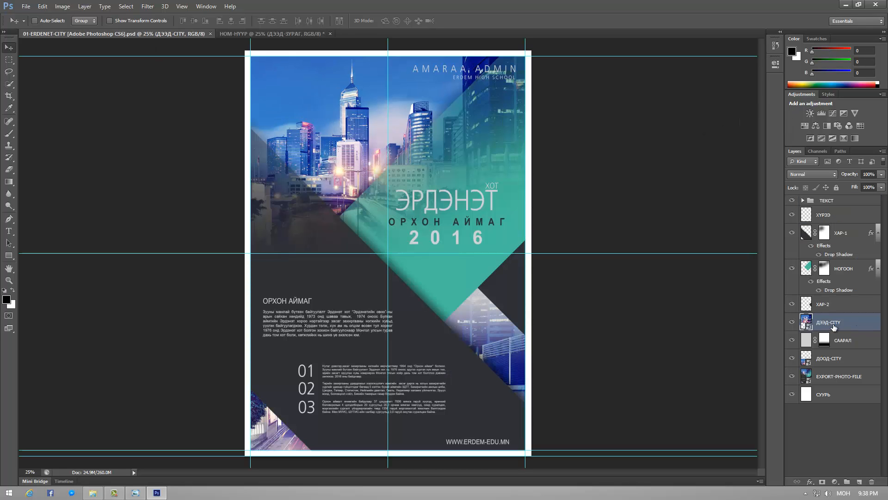
click(276, 34)
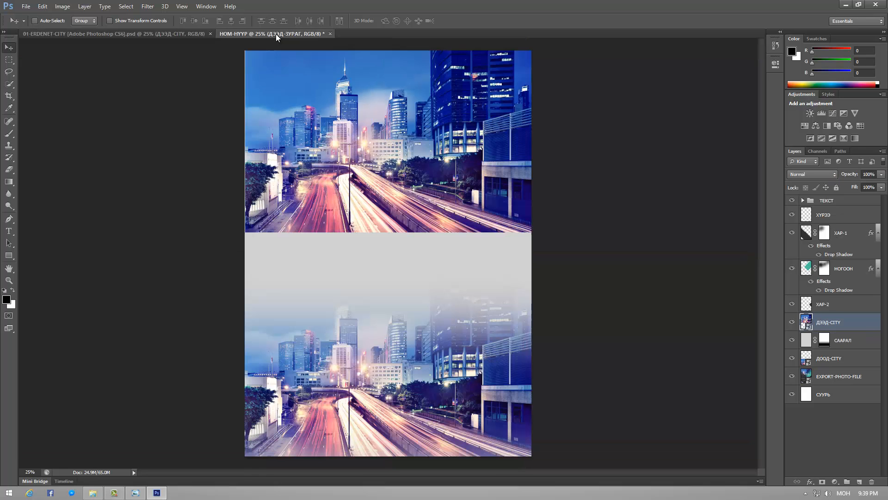
click(850, 333)
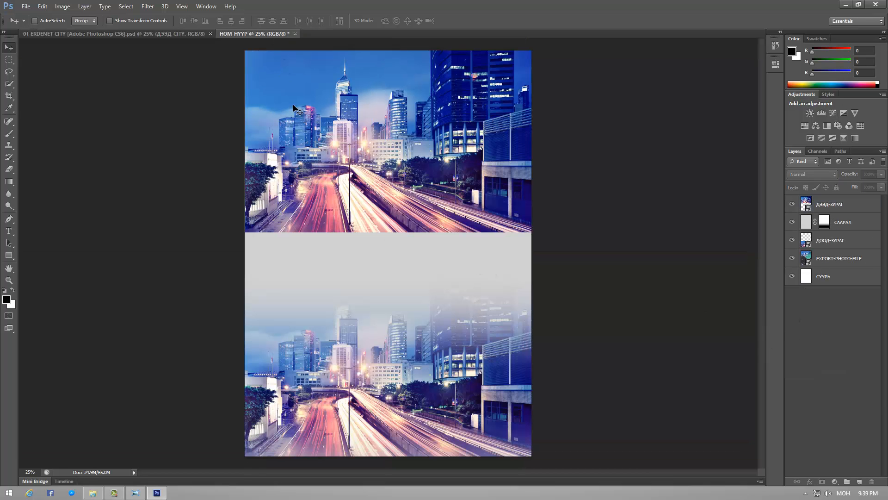